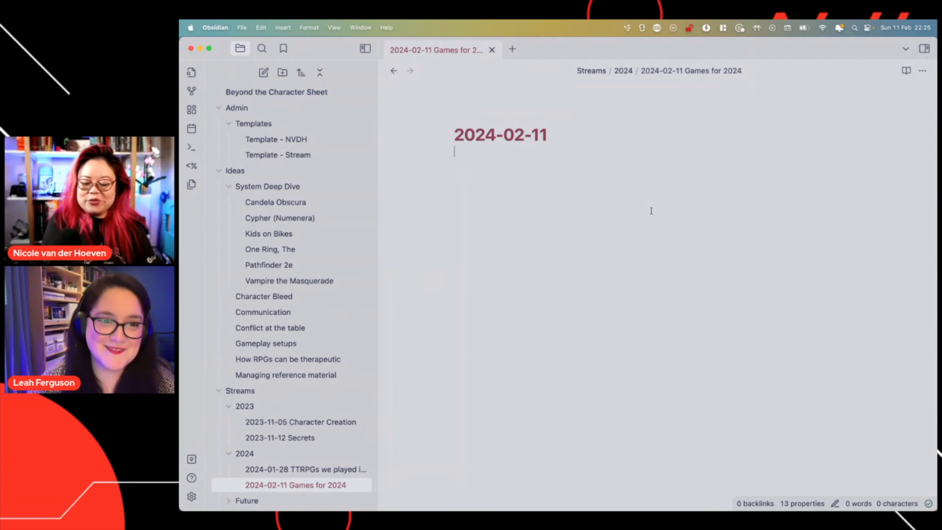
Start a Peerdraft shared session for the 2024-02-11 Games for 2024 note from the command palette
key("super+p")
type("deer")
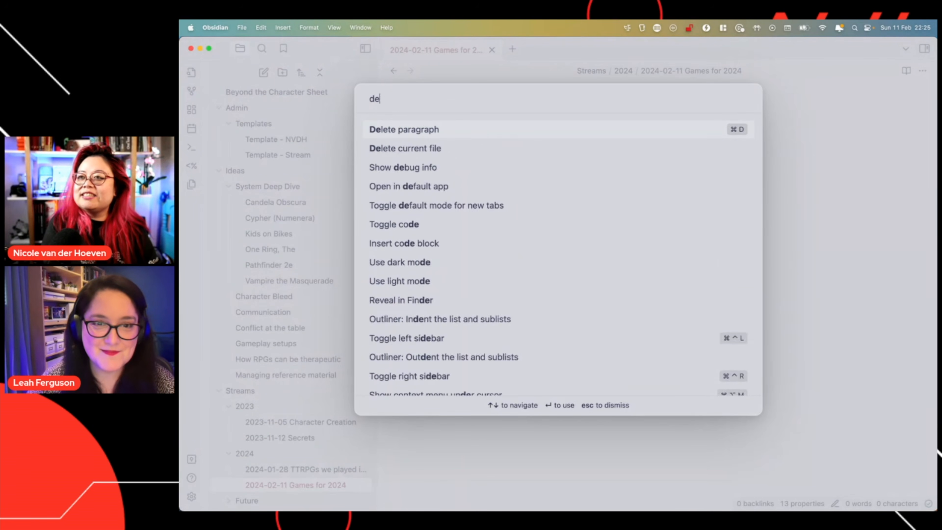
key("BackSpace")
key("BackSpace")
key("BackSpace")
key("BackSpace")
type("peer")
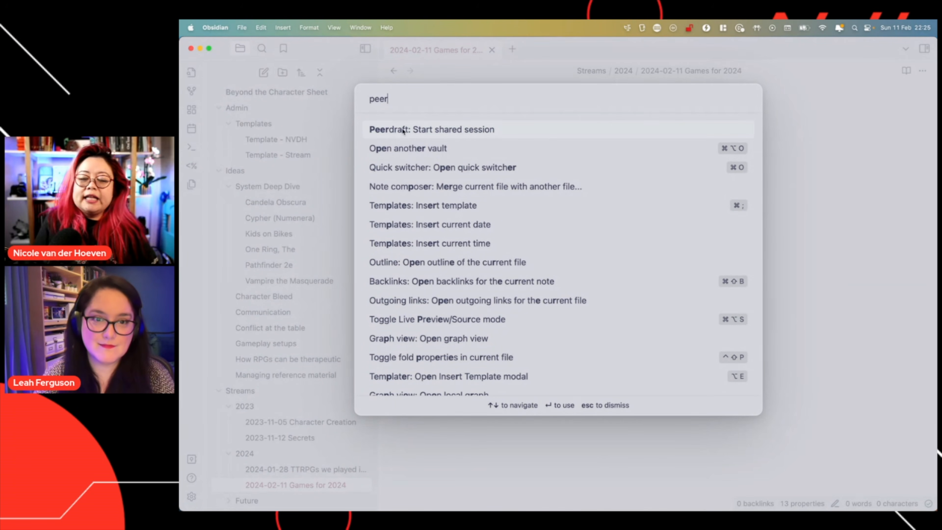
left_click(450, 132)
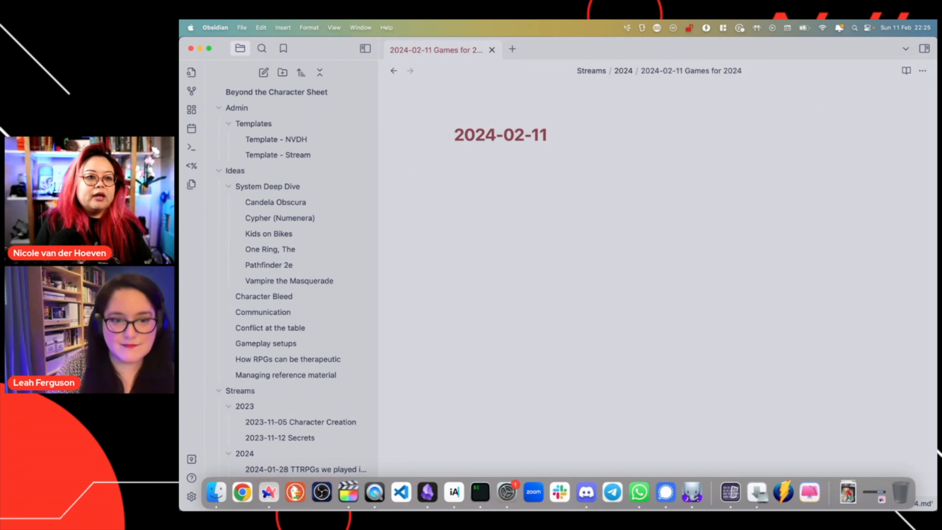
key("super+Tab")
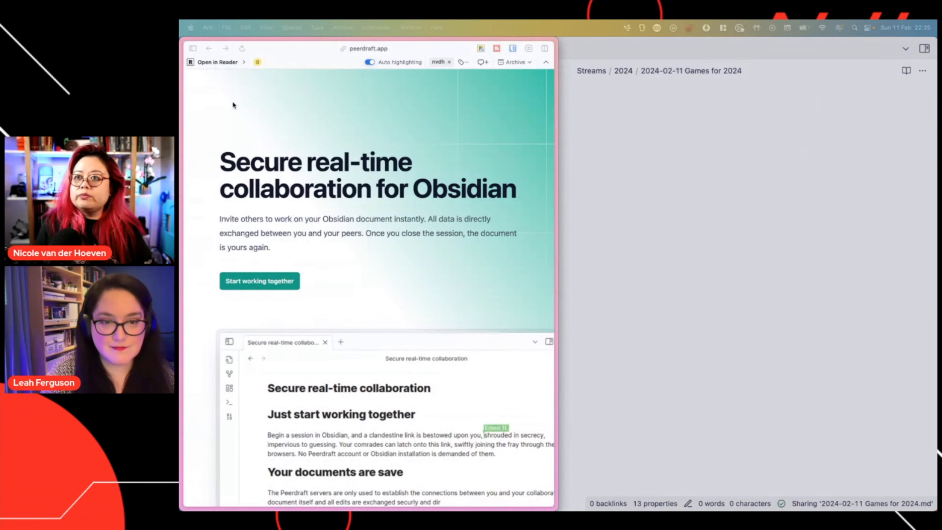
Open the copied peerdraft.app share link in Arc, then bring Obsidian back forward
key("super+l")
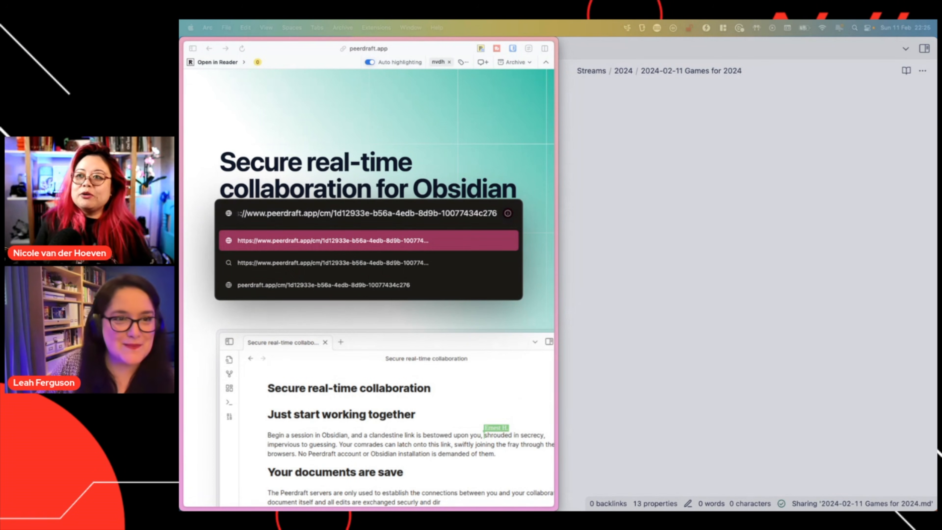
key("Return")
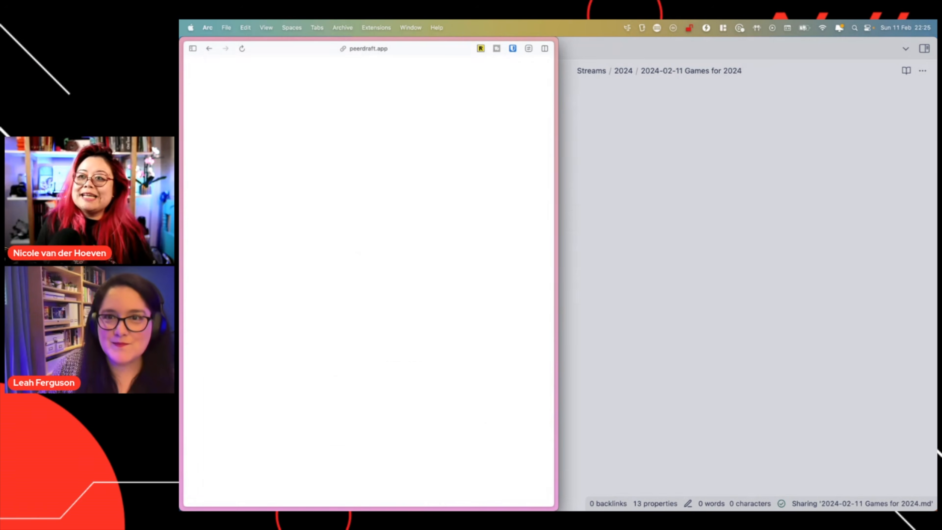
left_click(736, 225)
Tile Obsidian on the right half, hide its file list, and replace 'Anonymous 23' with your own name
key("ctrl+alt+Right")
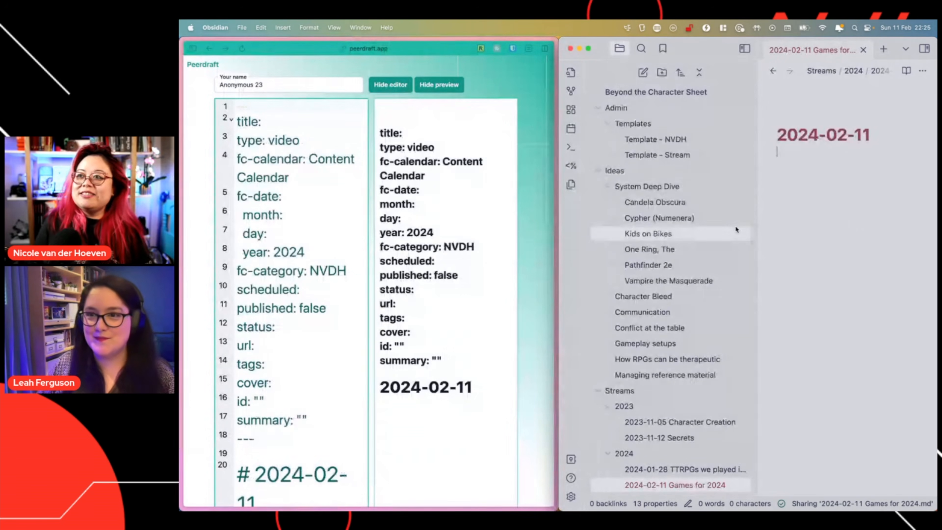
left_click(745, 49)
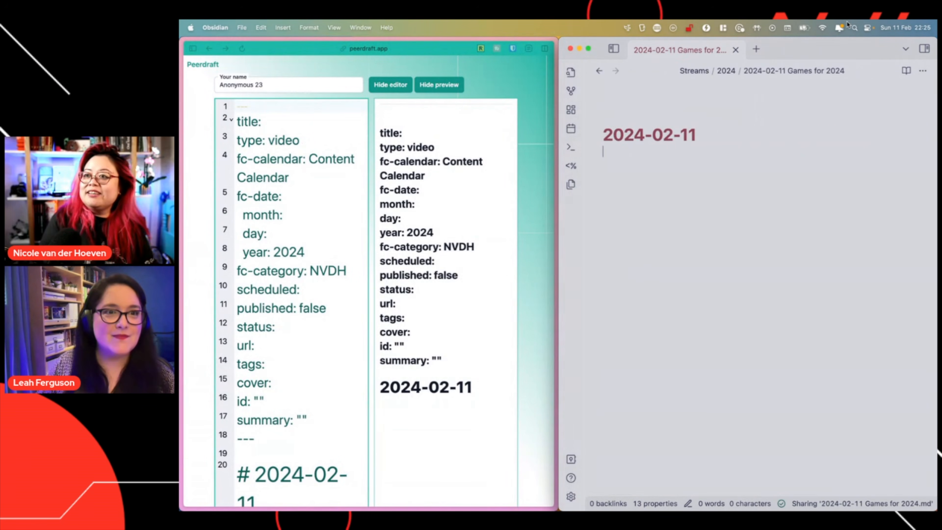
left_click(536, 116)
left_click(278, 84)
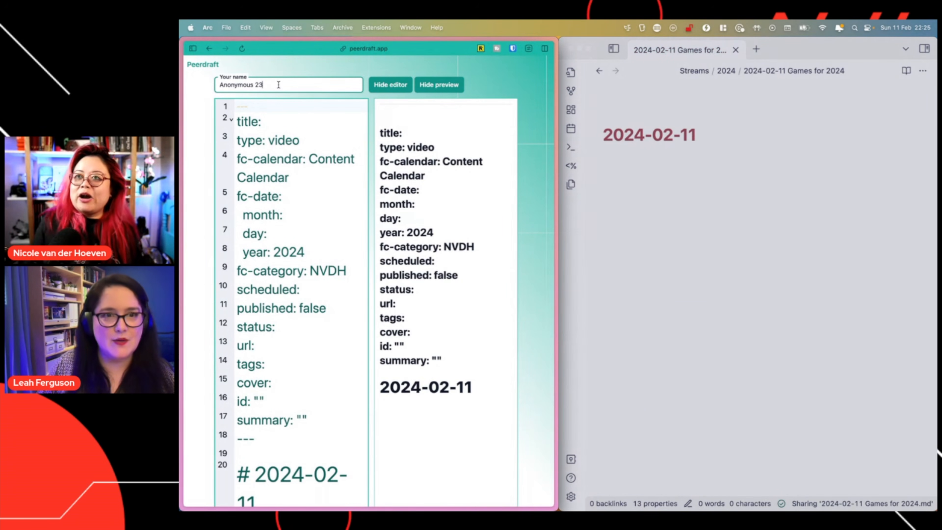
key("super+a")
type("Nicole")
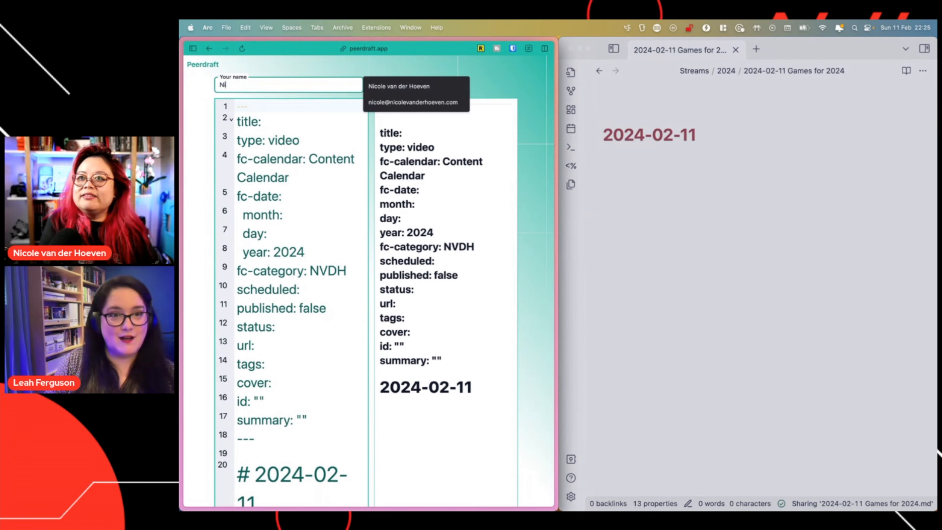
left_click(204, 89)
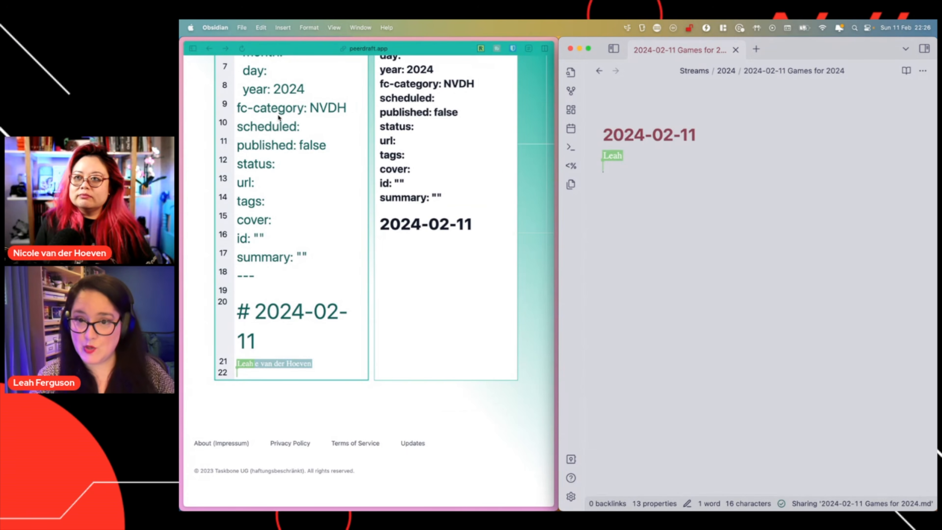
Remove a stray blank line and start a '-' bullet under the second person's heading
scroll(483, 278, "up", 3)
scroll(482, 279, "up", 3)
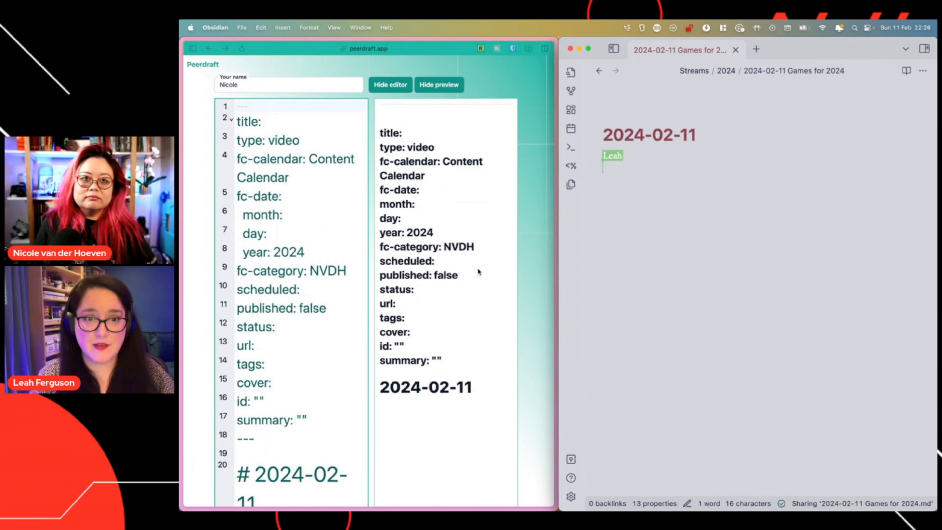
scroll(478, 266, "down", 2)
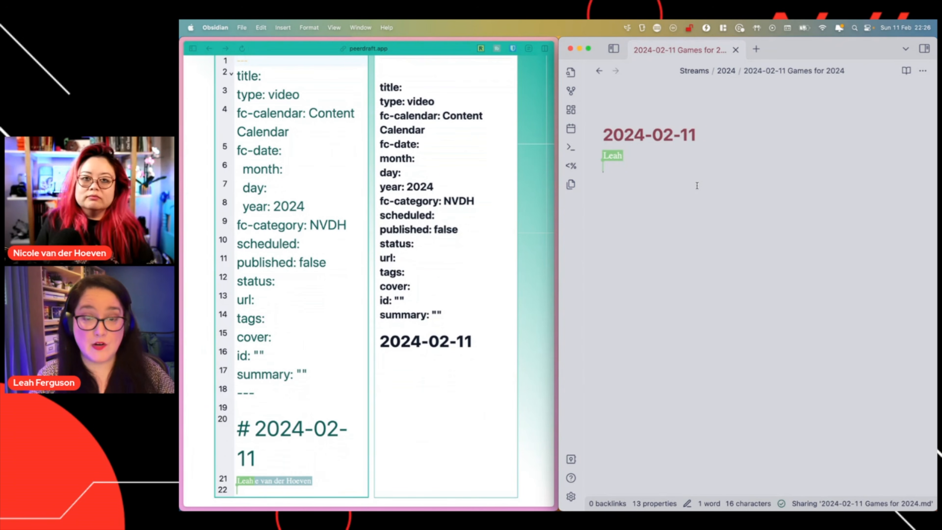
key("super+shift+r")
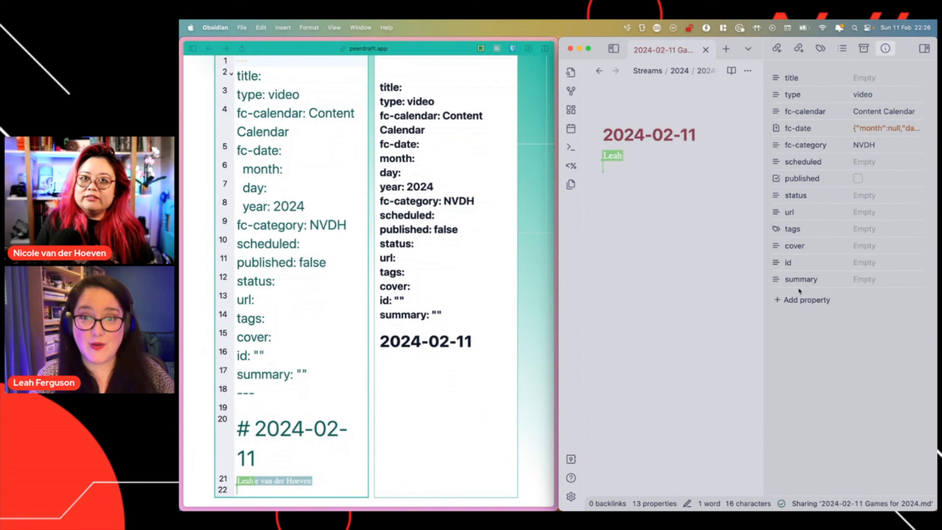
key("super+shift+r")
key("BackSpace")
key("Up")
key("Up")
key("Down")
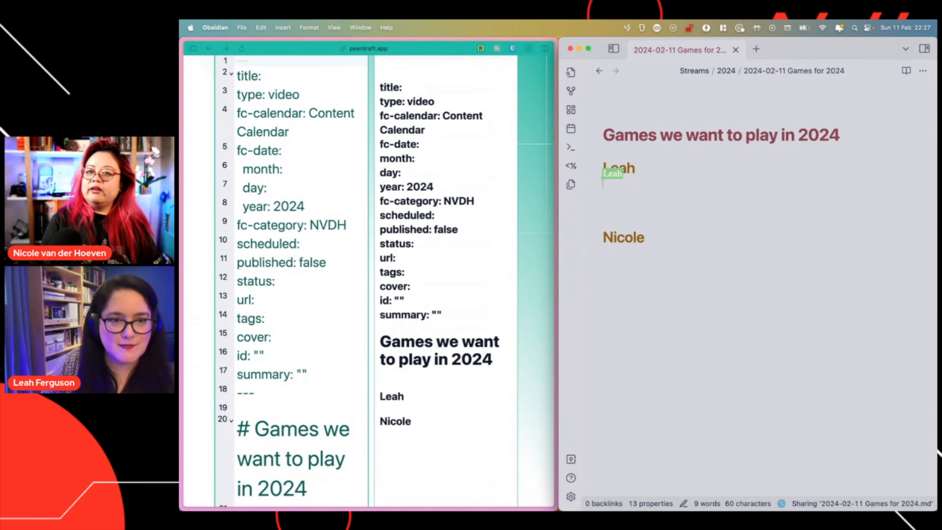
key("Return")
type("-")
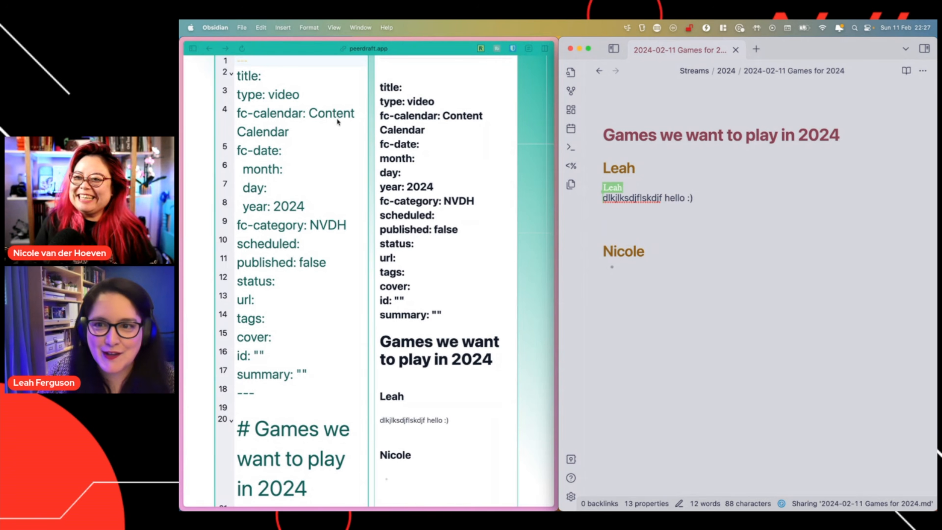
Under your heading, list Shadowdark, Old School Essentials, Vampire: the Masquerade and City of Mist as bullets
scroll(291, 253, "down", 10)
scroll(293, 252, "up", 5)
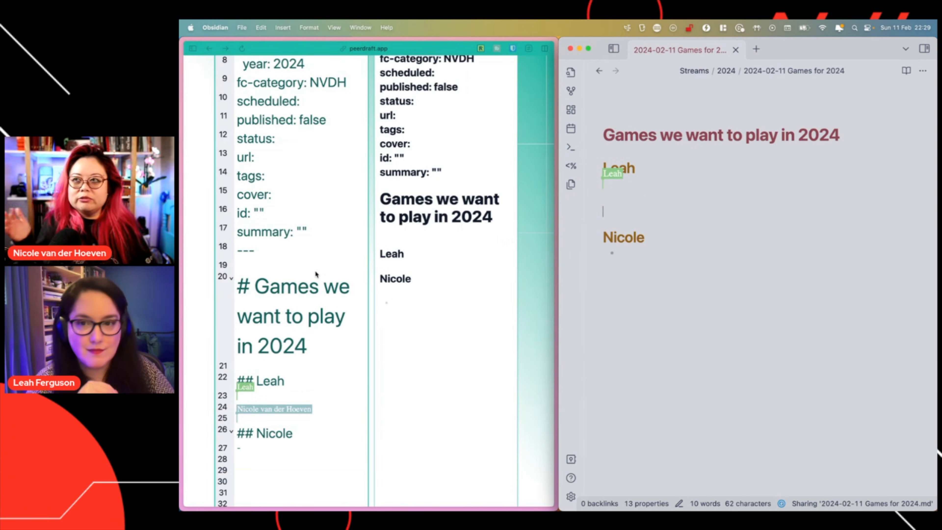
left_click(637, 197)
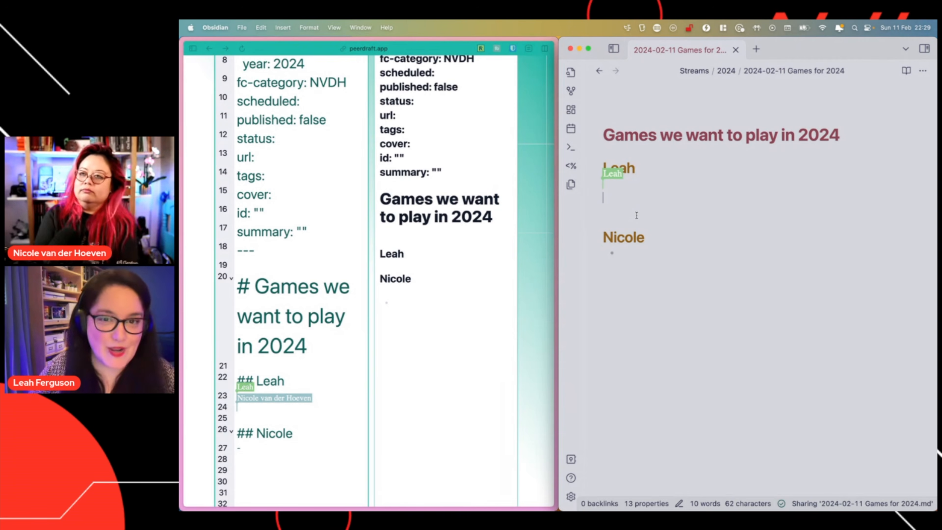
left_click(618, 254)
type("Shadowdark")
key("Return")
type("Old School Essentials")
key("Return")
type("Vampire: the Masquerade")
key("Return")
type("City of Mist")
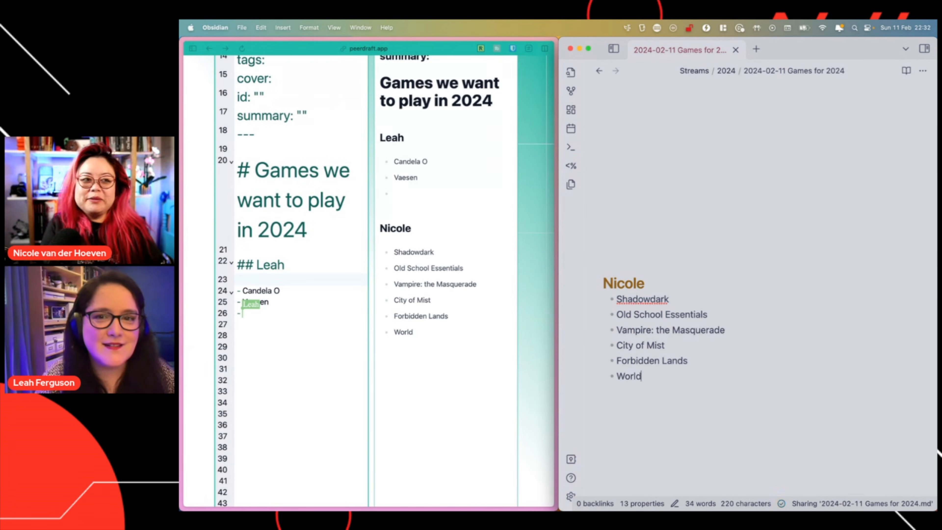
type("t yet released")
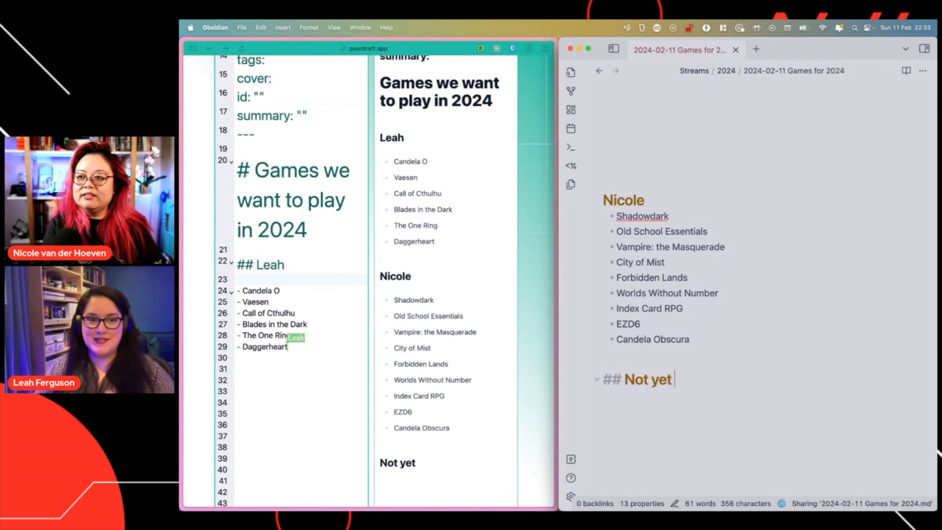
List Daggerheart, Shadow of the Weird Wizard and Tales of the Valiant under Not yet released
key("Return")
key("Return")
type("- Daggerhaert")
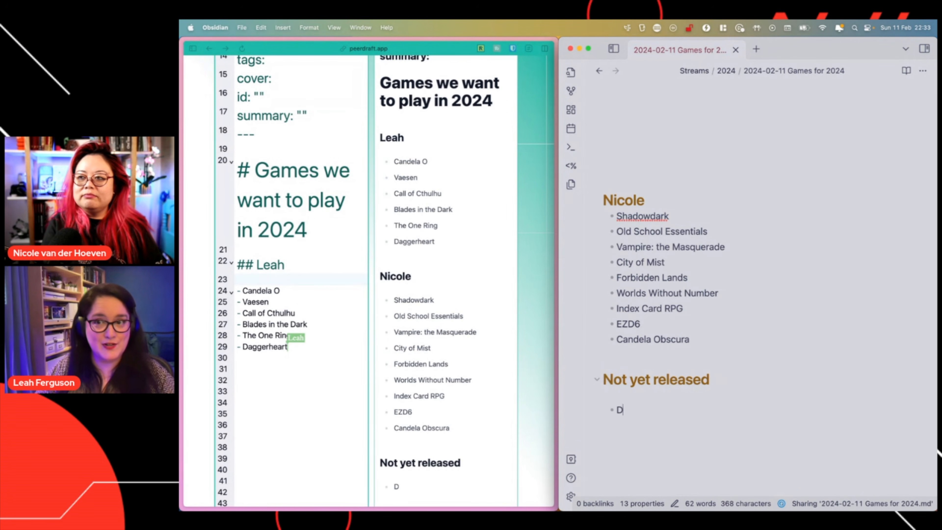
key("BackSpace")
key("BackSpace")
key("BackSpace")
key("BackSpace")
type("eart")
key("Return")
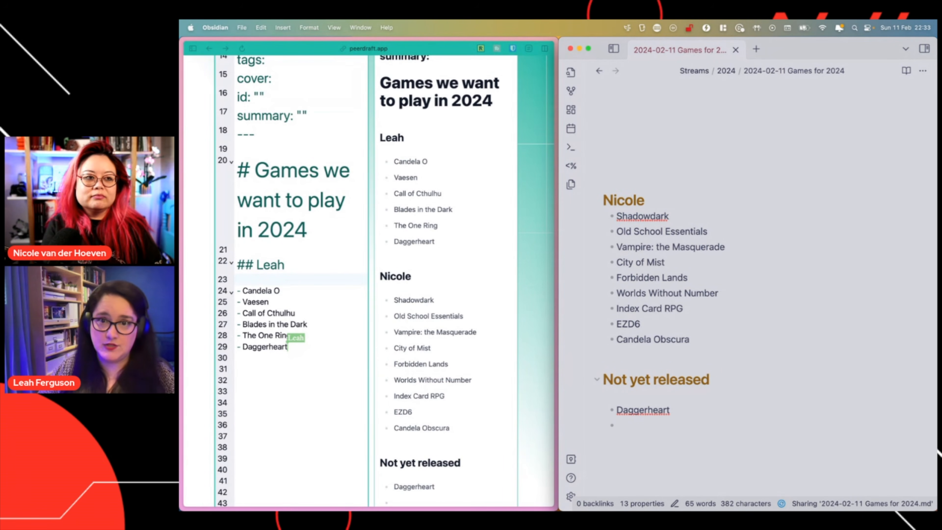
type("Shadow of th")
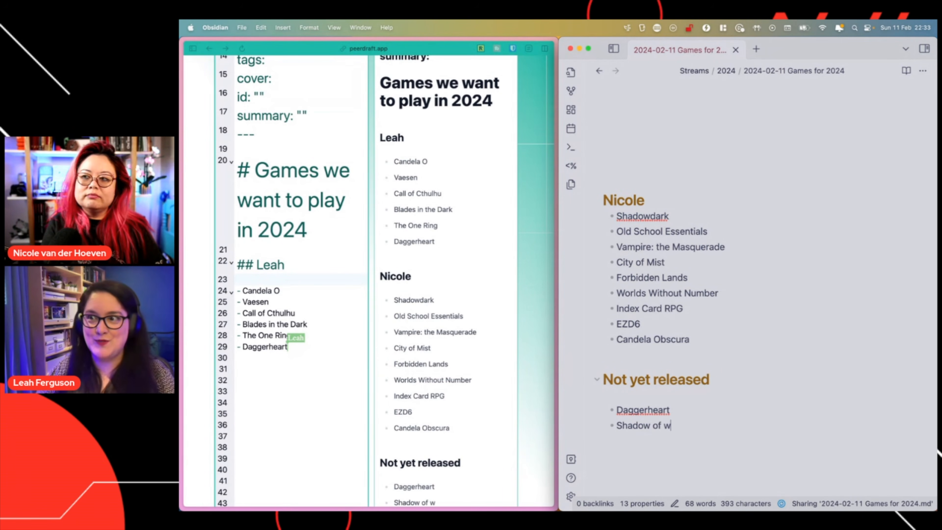
type("e Weird ")
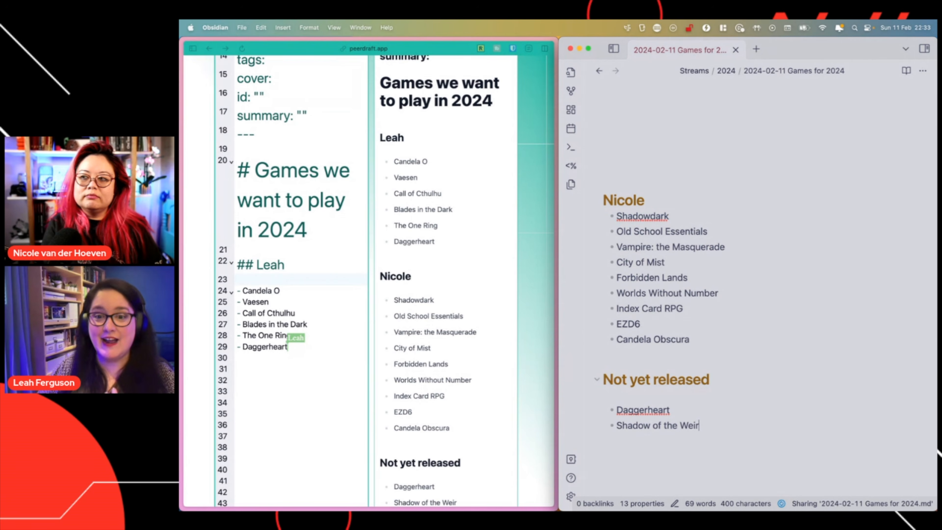
type("Wizard")
key("Return")
type("Tales of the Valiant")
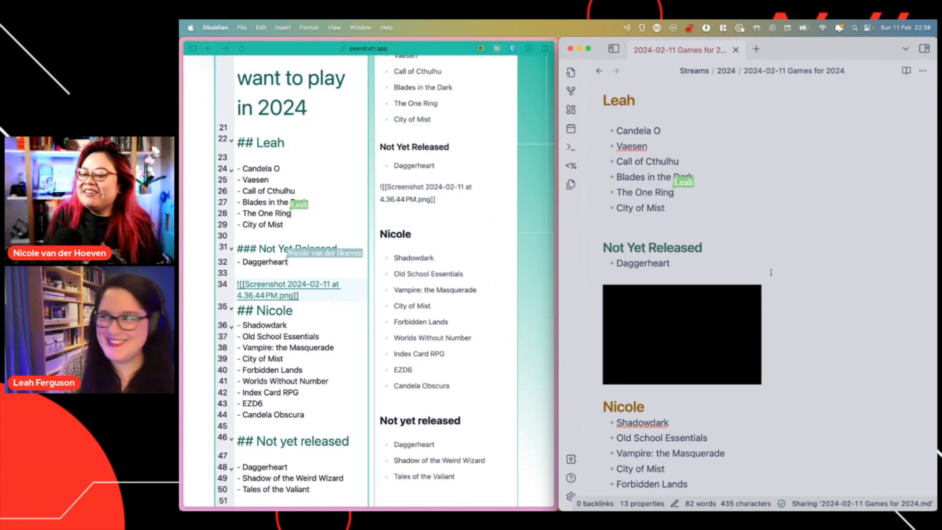
Run 'Peerdraft: Stop shared session' and dismiss the session-stopped alert
key("super+p")
type("peer")
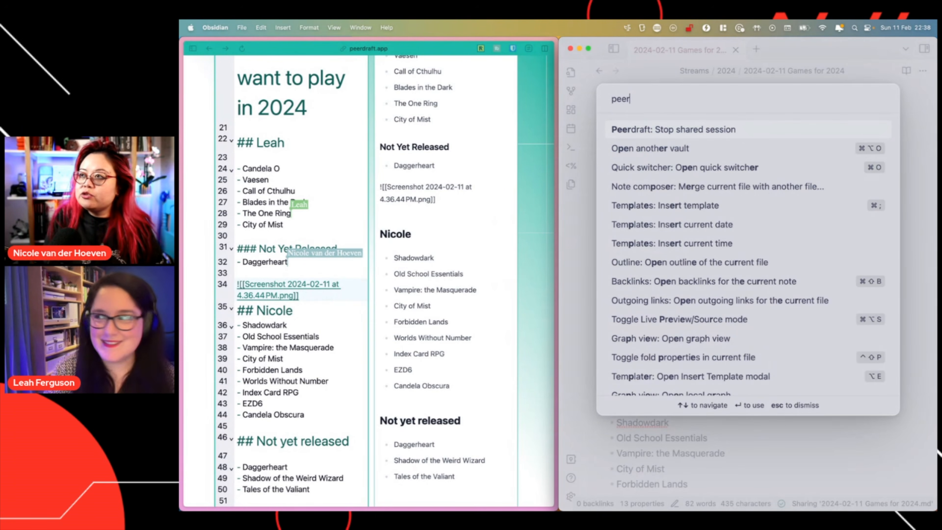
key("Return")
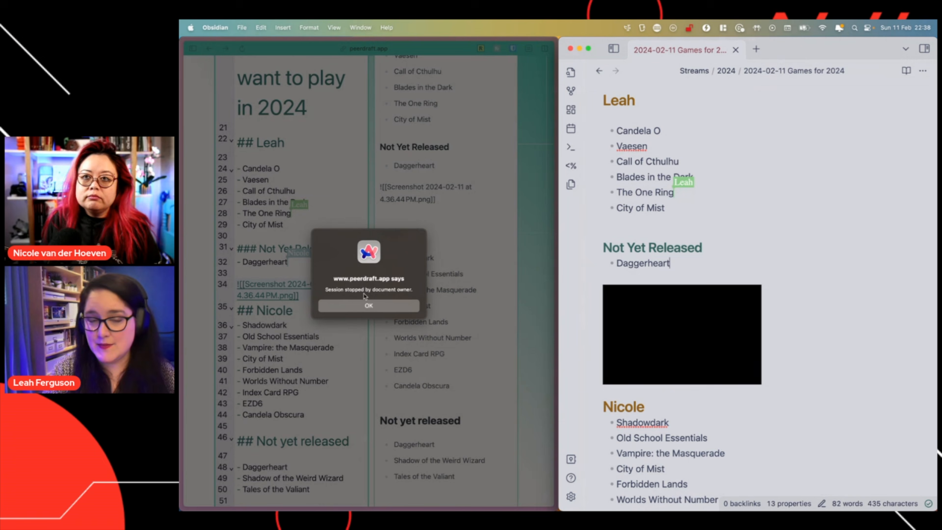
left_click(353, 307)
Type test text 'asdfdfsdf' in Peerdraft and confirm it doesn't appear in the Obsidian note
left_click(306, 272)
type("asdfdfsdf")
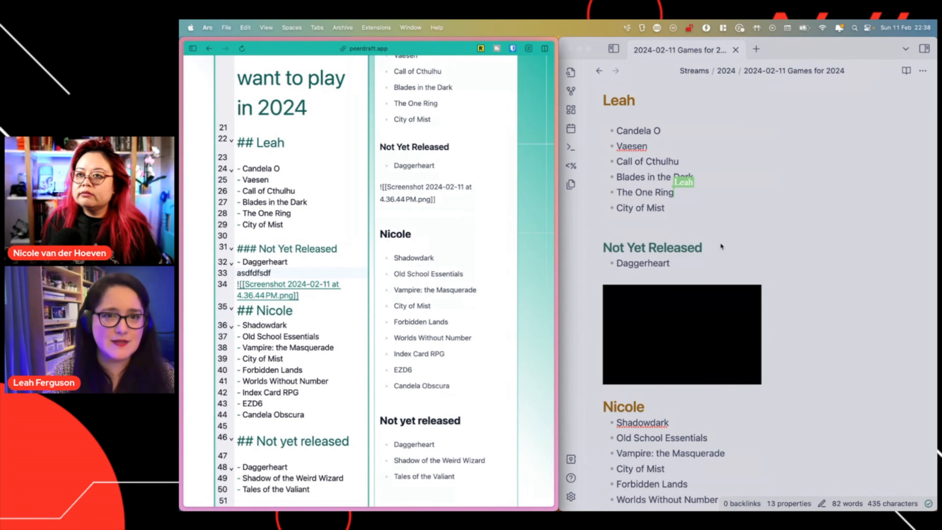
left_click(764, 248)
scroll(742, 260, "down", 10)
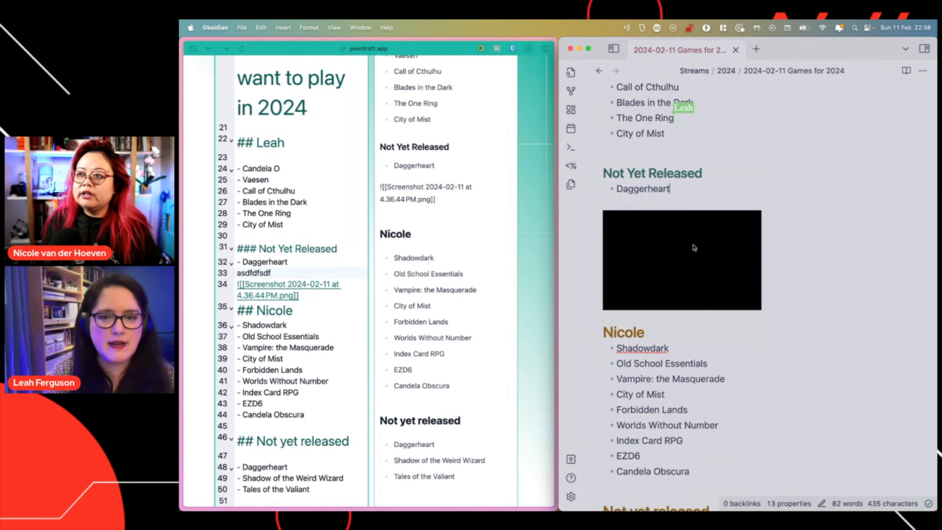
scroll(727, 281, "up", 10)
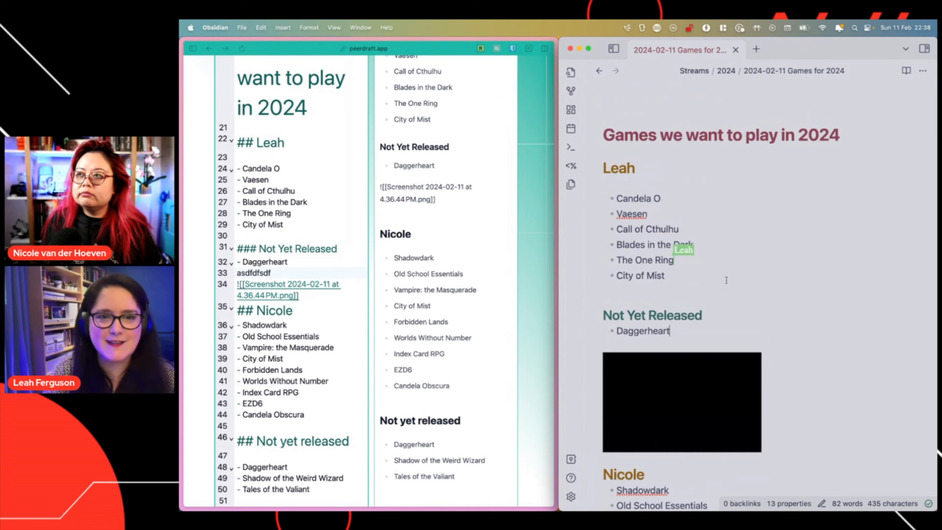
scroll(727, 278, "down", 4)
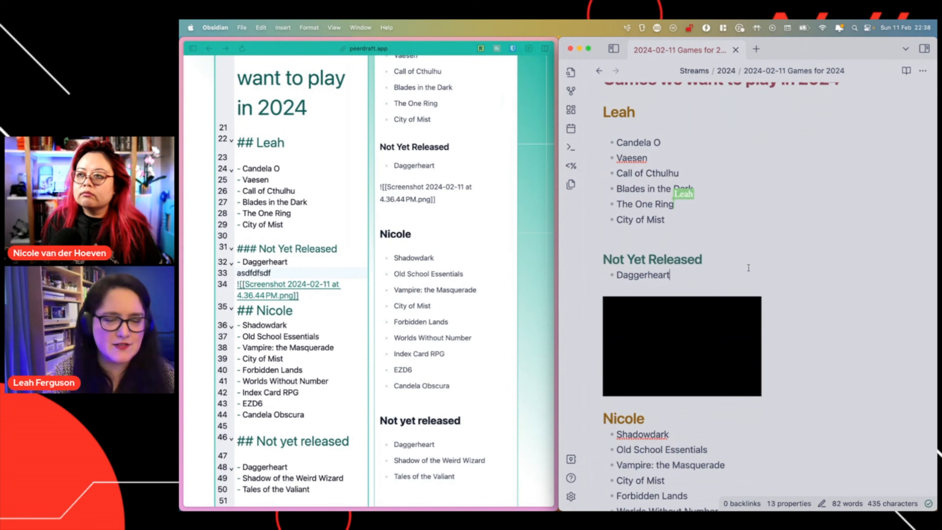
scroll(802, 281, "down", 10)
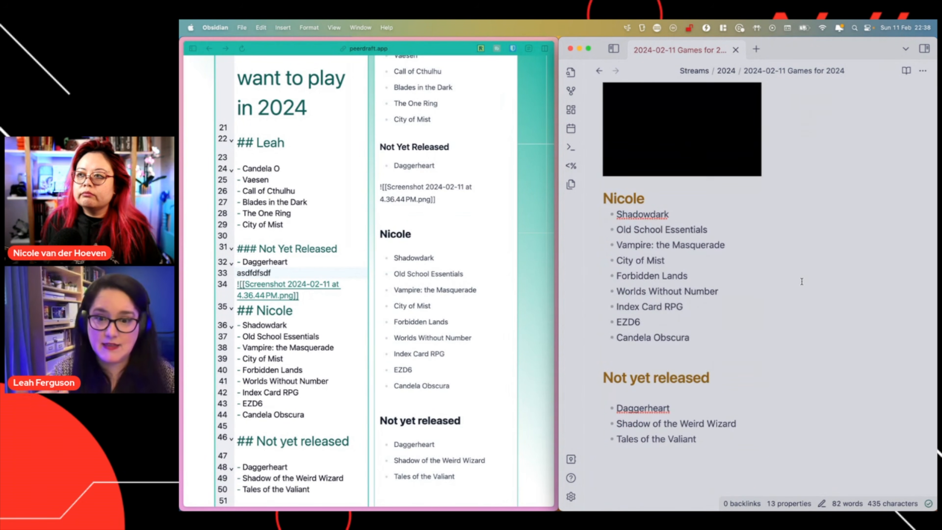
scroll(802, 281, "up", 10)
scroll(802, 281, "up", 4)
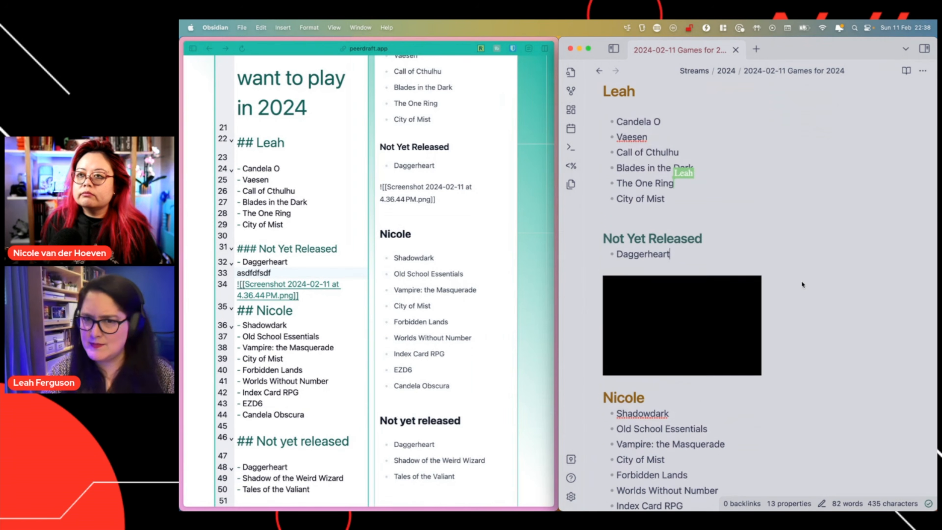
Reload the Peerdraft page in Arc three times
left_click(507, 225)
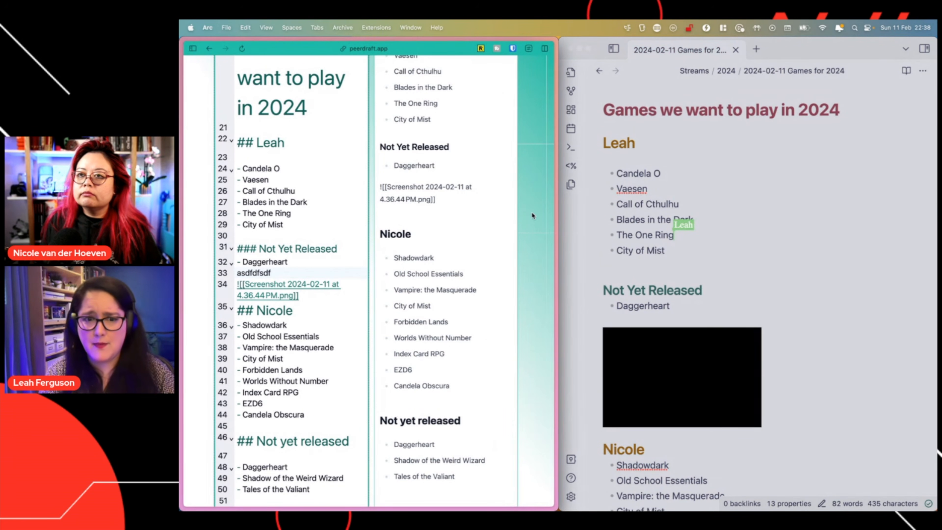
left_click(243, 50)
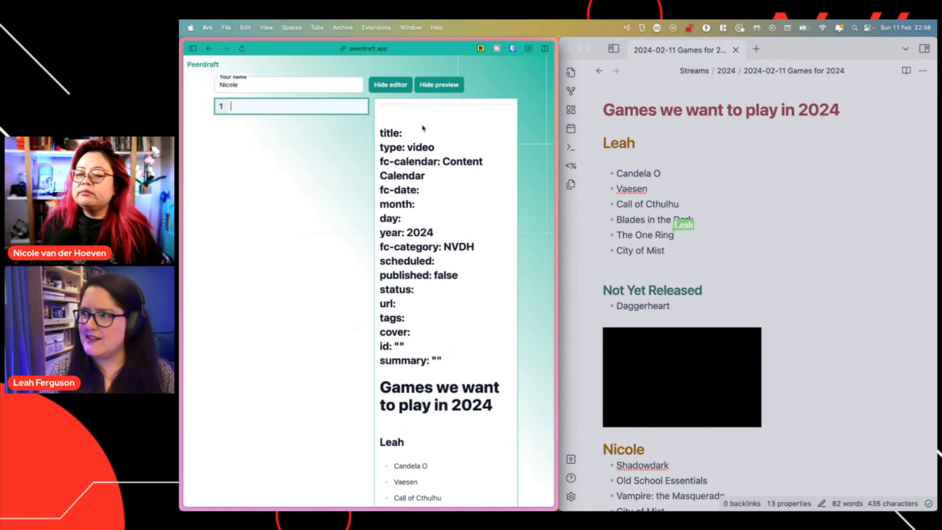
left_click(242, 50)
left_click(243, 49)
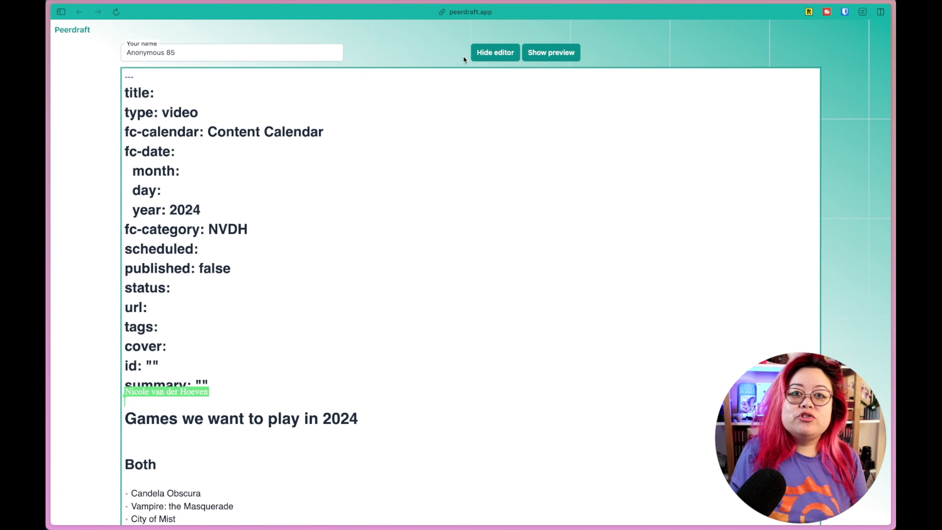
Toggle the rendered preview on and off, then select the title's heading marker to reveal its markup
left_click(543, 56)
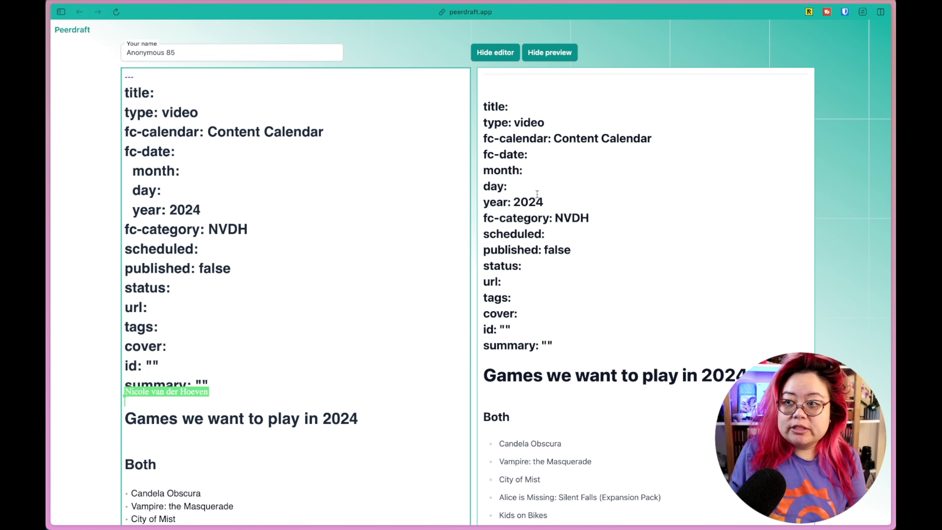
left_click(562, 48)
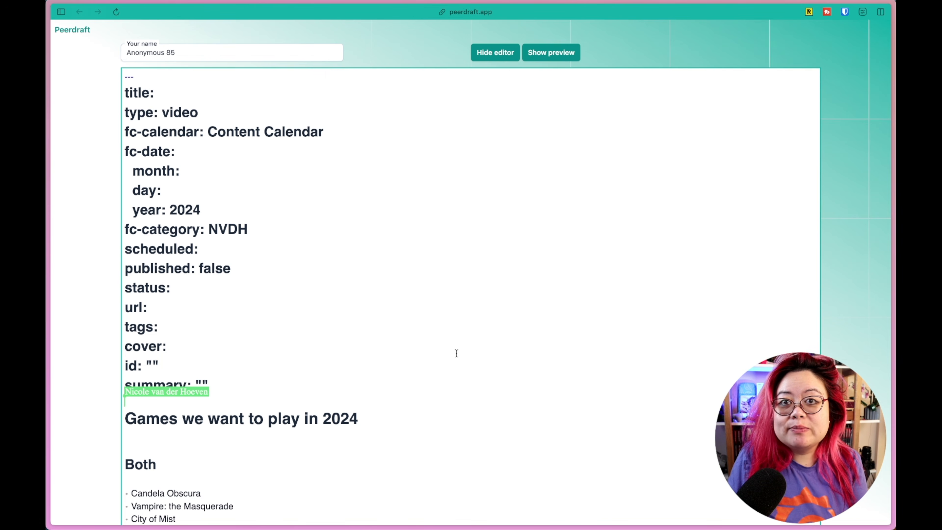
scroll(460, 346, "down", 2)
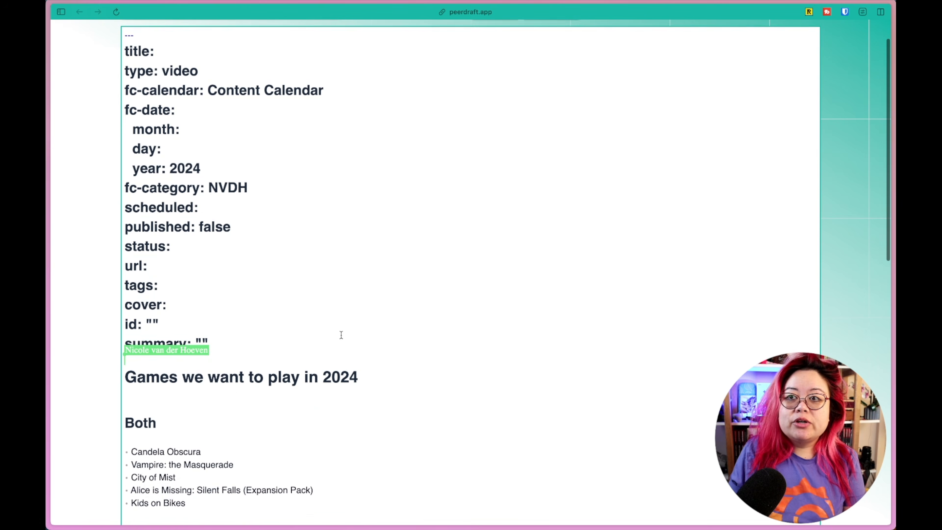
left_click(517, 381)
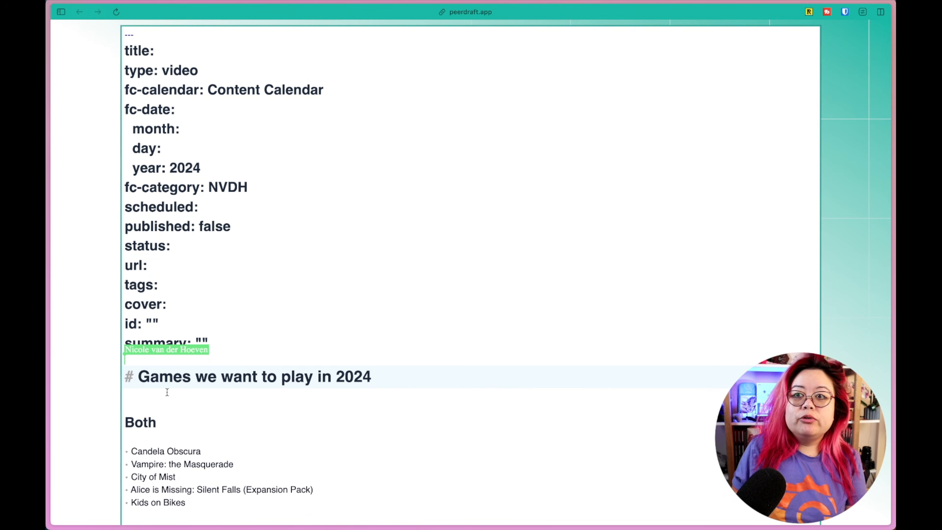
left_click_drag(137, 380, 123, 381)
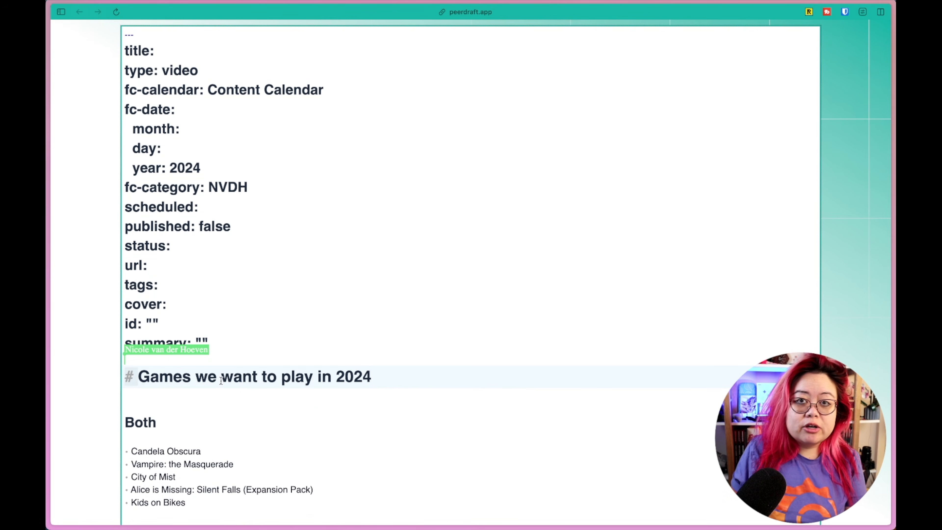
scroll(326, 423, "down", 10)
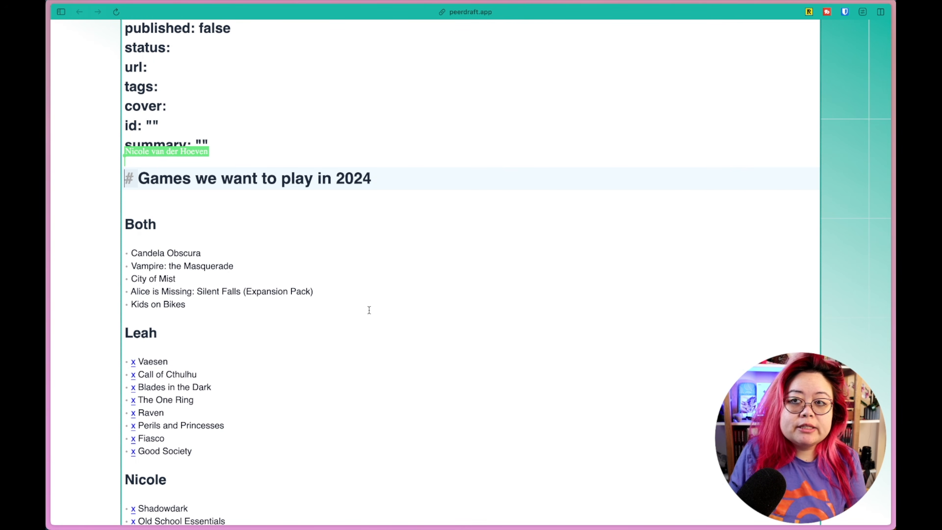
scroll(356, 323, "down", 5)
scroll(347, 343, "down", 5)
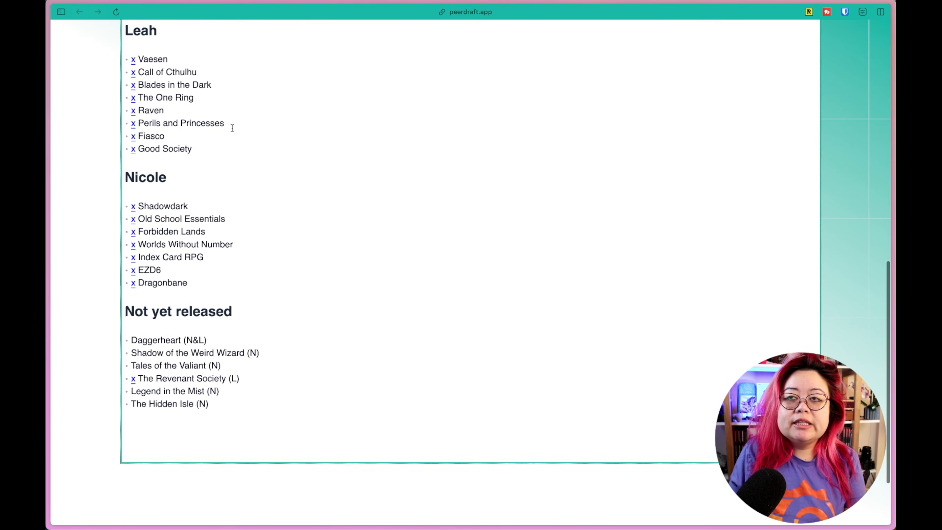
scroll(194, 145, "up", 4)
Reveal the raw checkbox markup on the Vaesen item, then show the rendered preview again
left_click(203, 167)
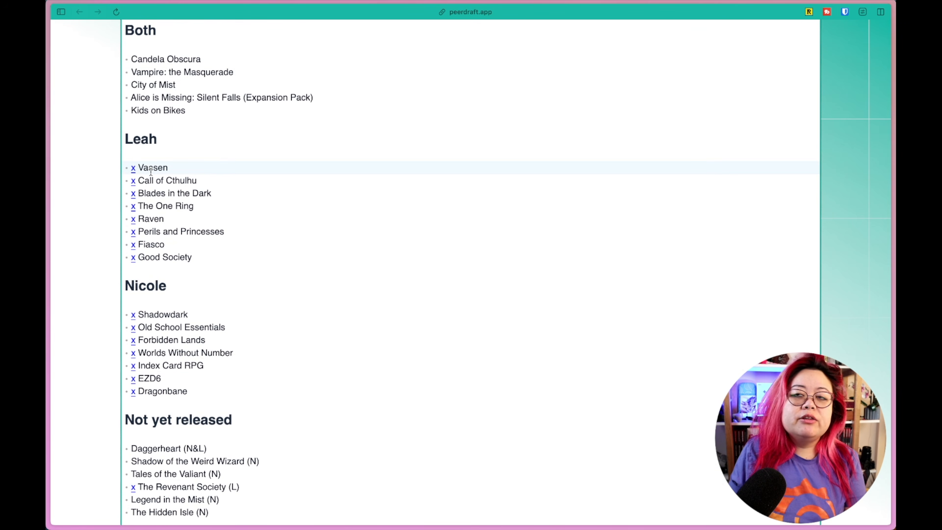
key("Left")
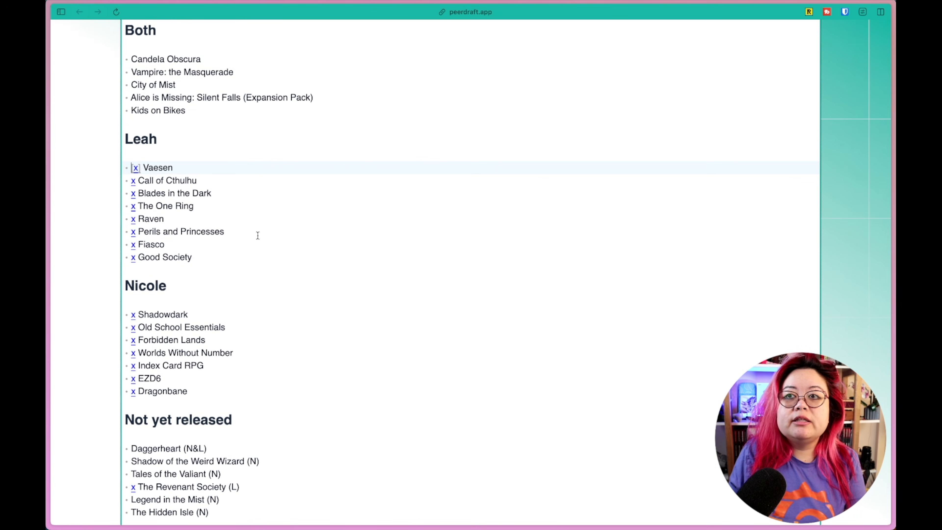
scroll(505, 267, "up", 10)
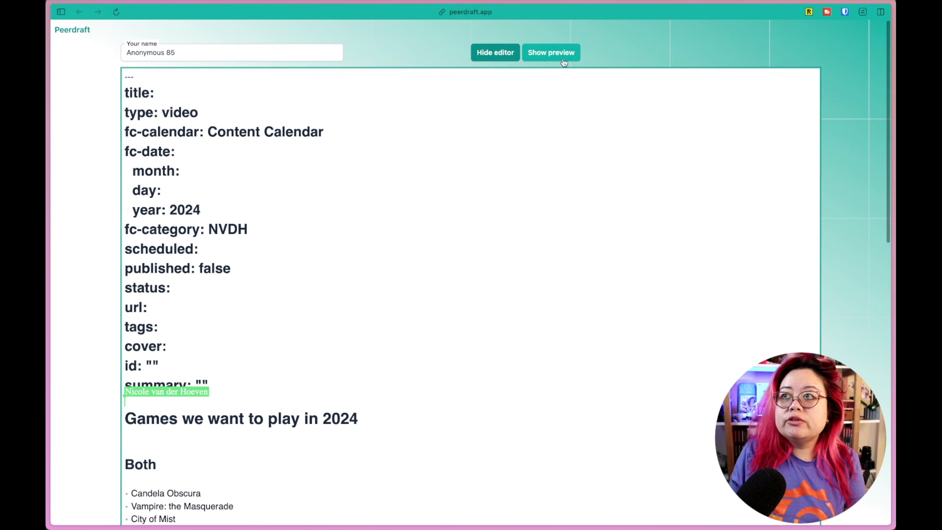
left_click(550, 53)
scroll(582, 439, "down", 10)
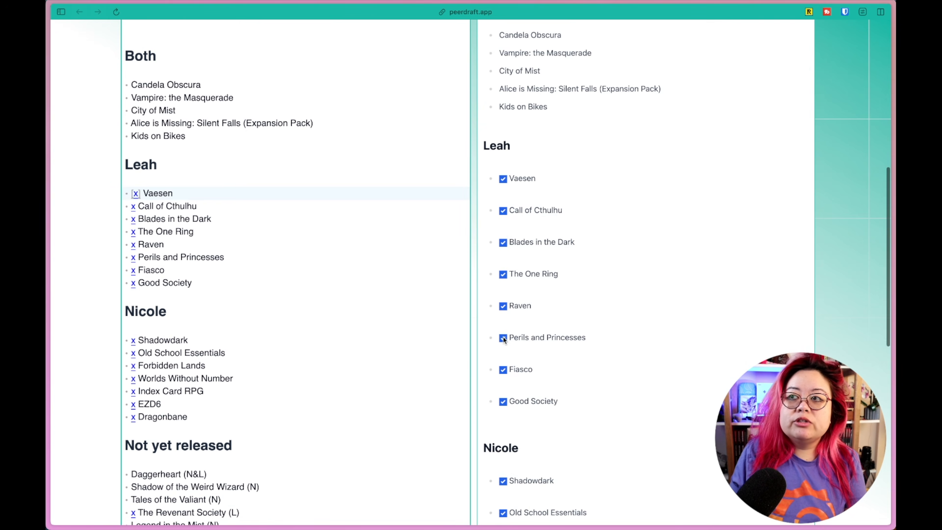